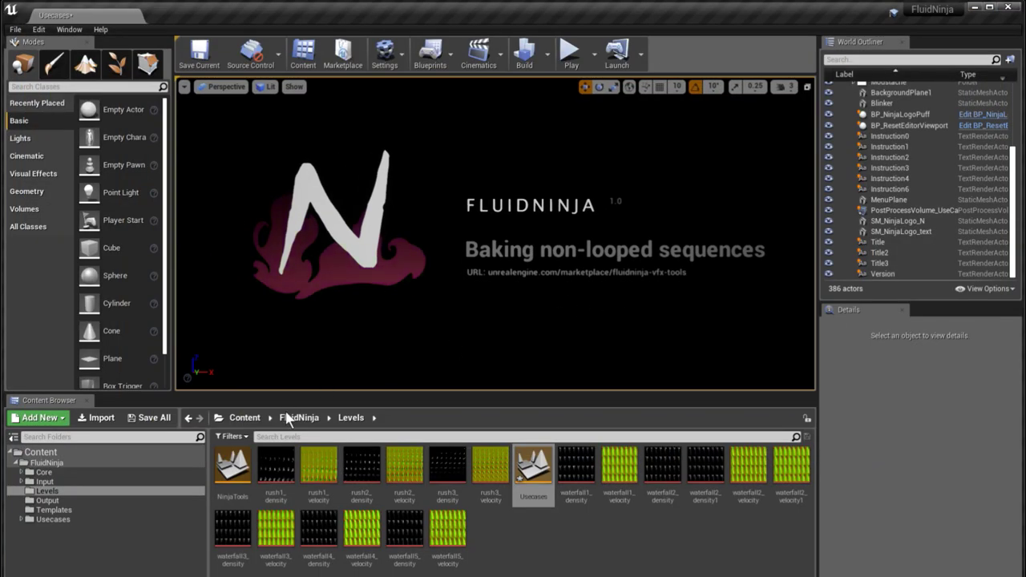
Open the NinjaTools level from the Content Browser's Levels folder
click(239, 475)
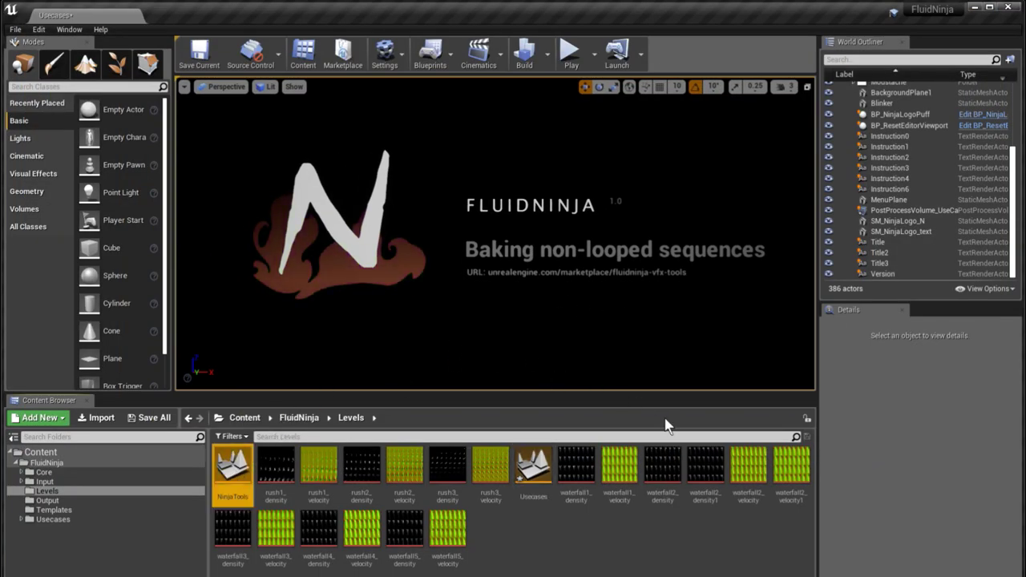
Play the level fullscreen, switch to the FluidNinja module, and load the SmokeRush1 preset
key(F11)
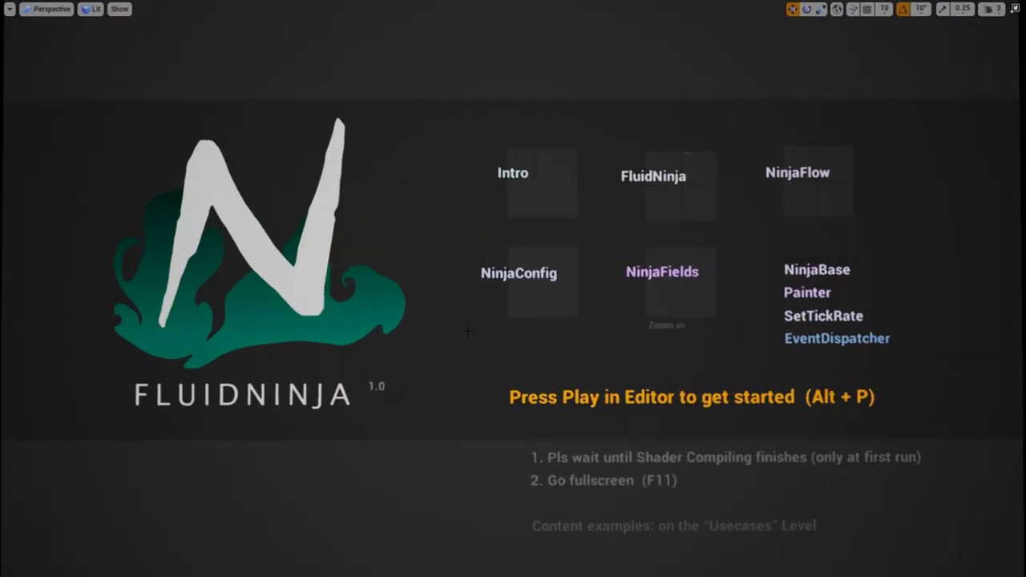
key(alt+p)
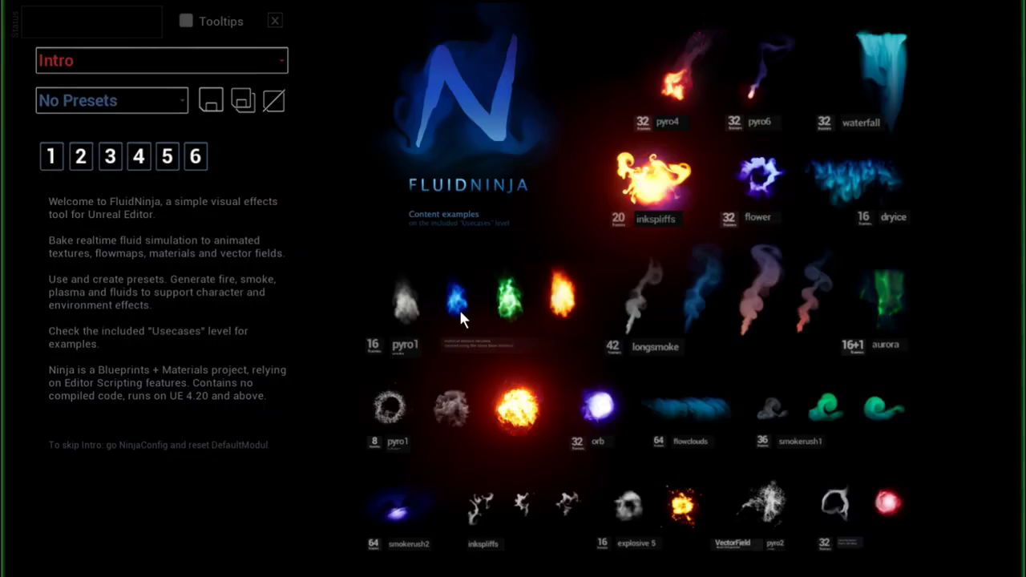
click(91, 60)
click(90, 83)
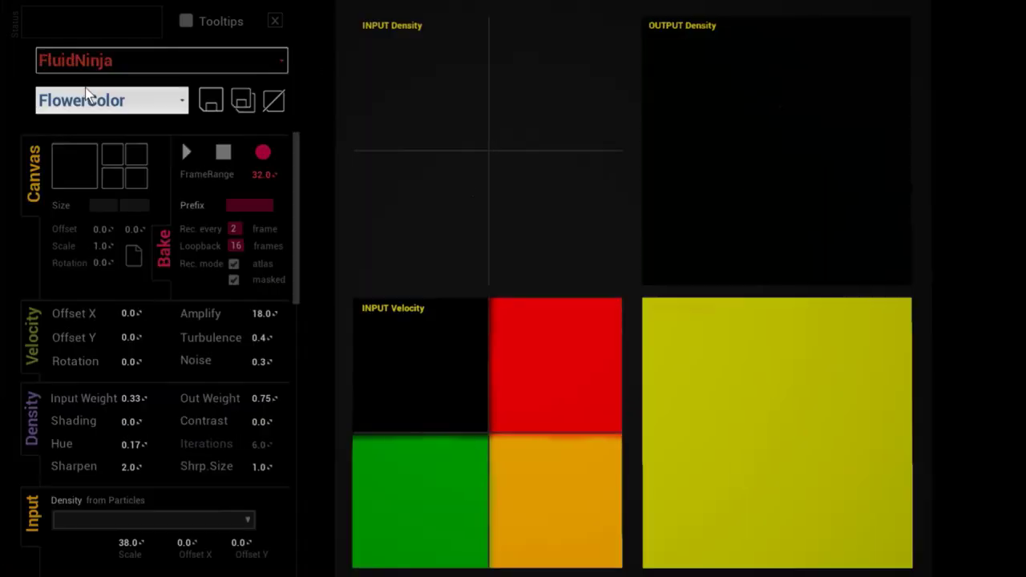
click(185, 102)
drag(247, 223, 258, 470)
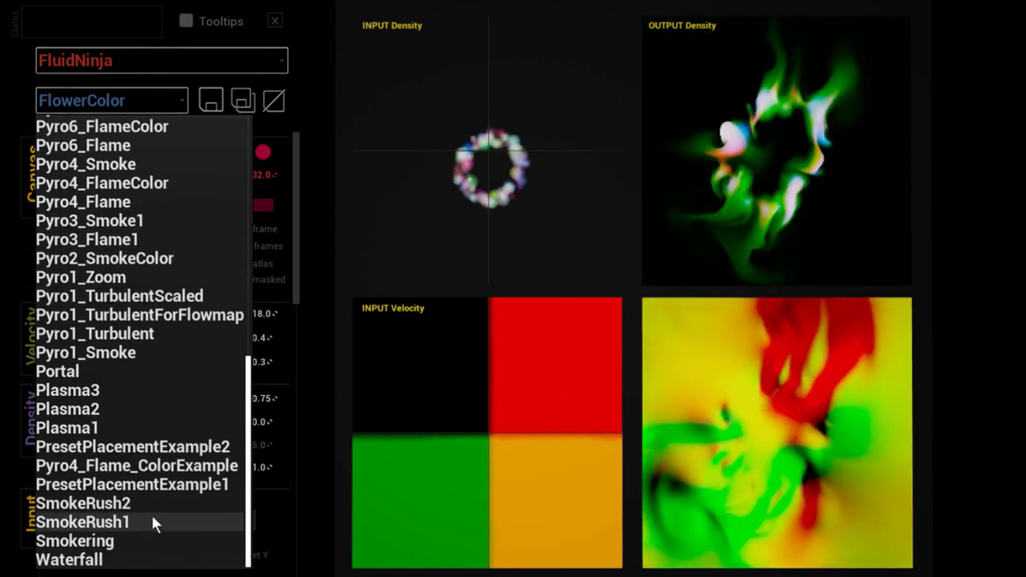
click(149, 522)
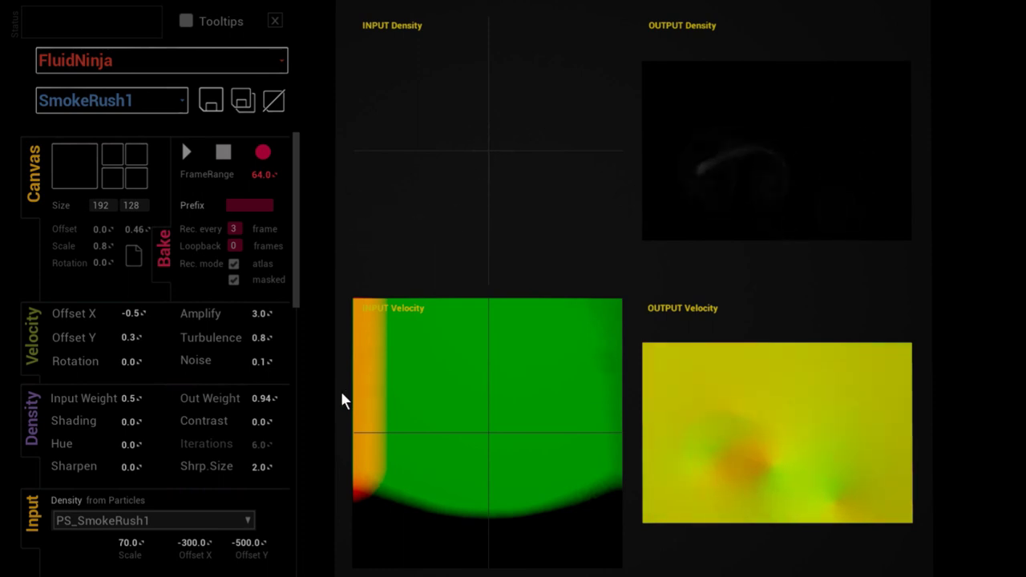
Load the Waterfall preset and inspect its 32-frame loopback setting
click(114, 103)
click(92, 559)
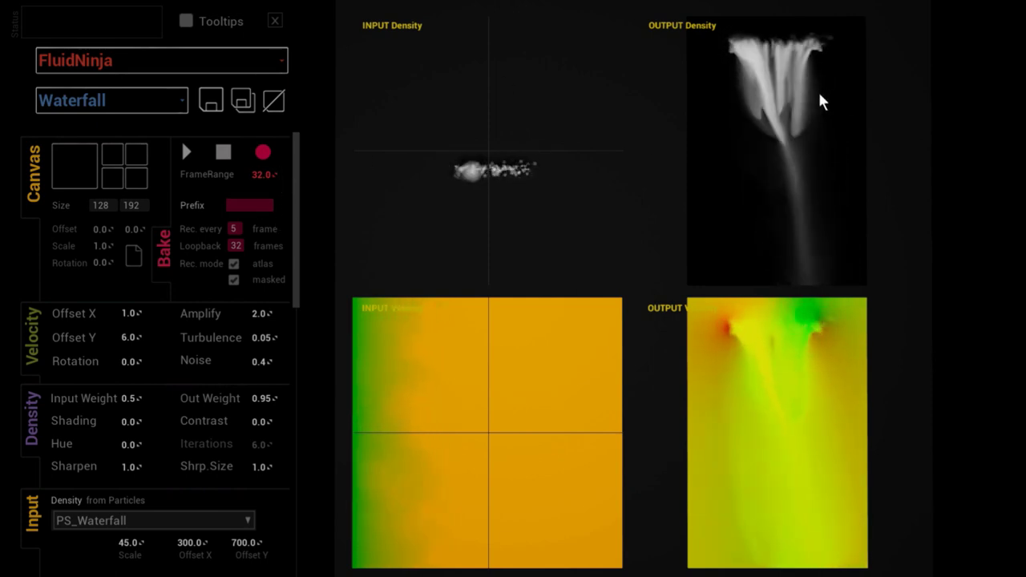
click(236, 247)
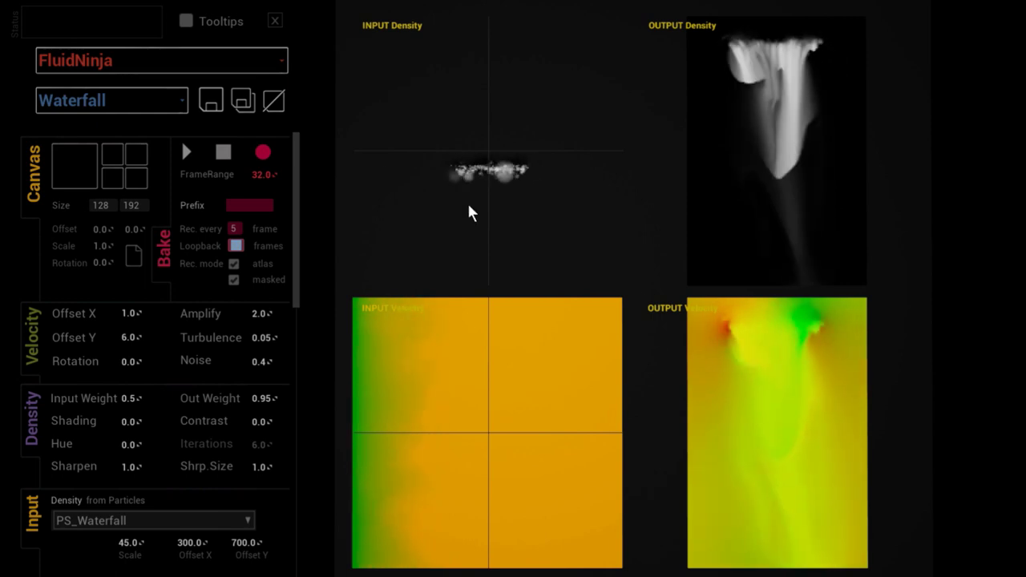
click(137, 102)
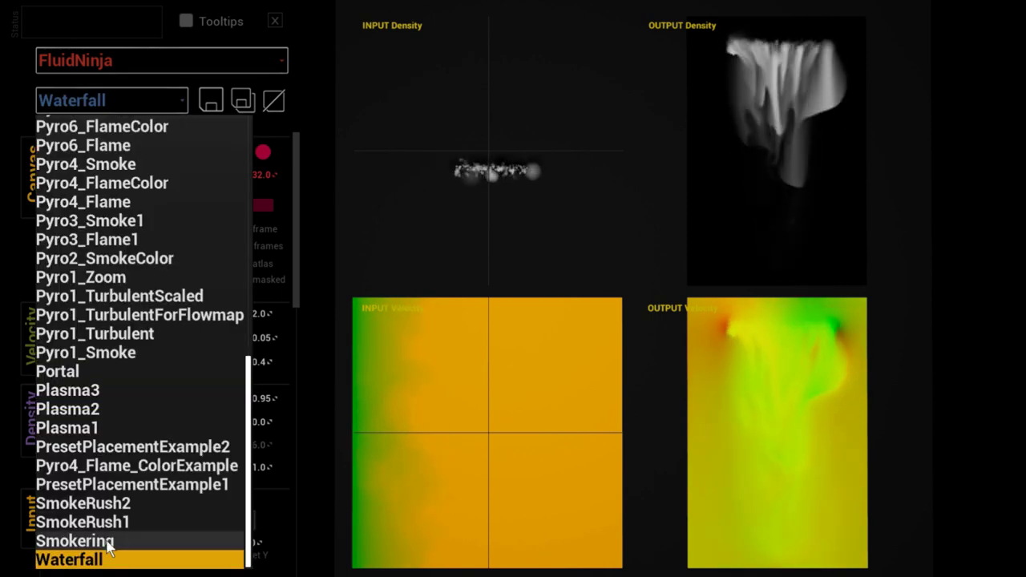
Switch back to the SmokeRush1 preset with 64 frames and zero loopback
click(118, 522)
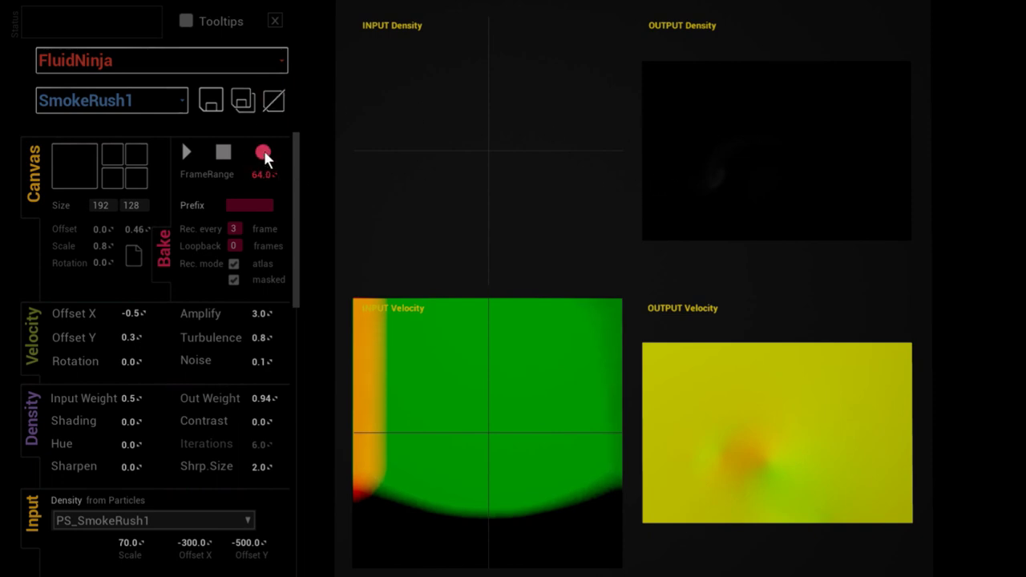
Record the 64-frame SmokeRush1 bake, restarting the simulation so the recording captures it
click(263, 154)
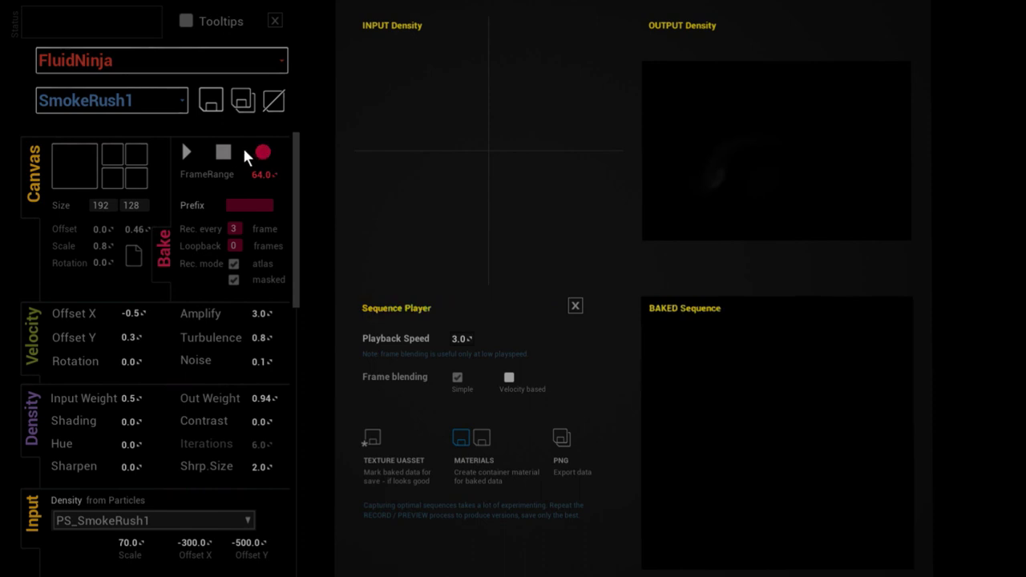
click(224, 154)
click(186, 149)
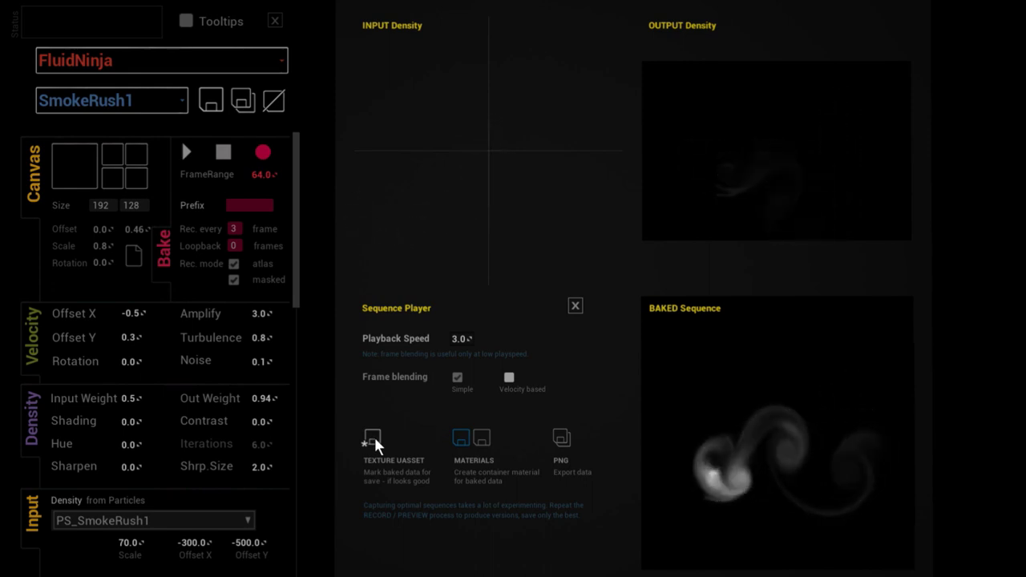
Save the bake as a texture asset and basic material, close FluidNinja, and browse the Output folder
click(382, 441)
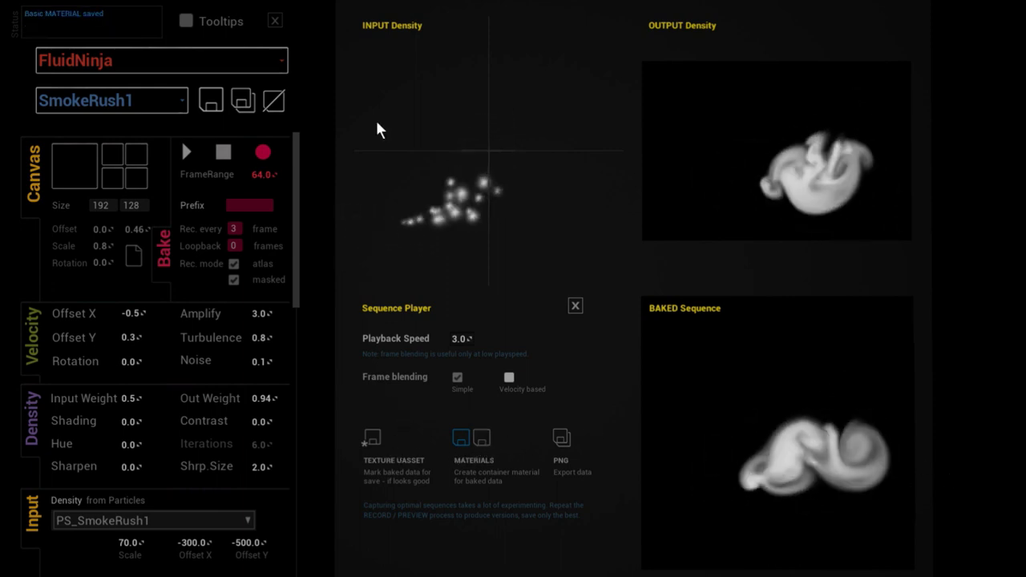
click(274, 22)
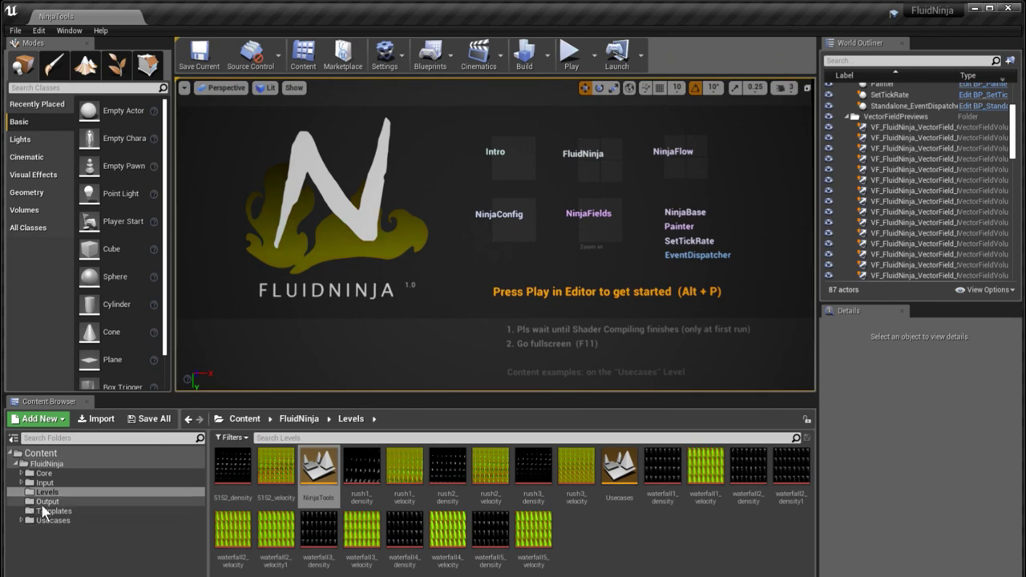
click(47, 502)
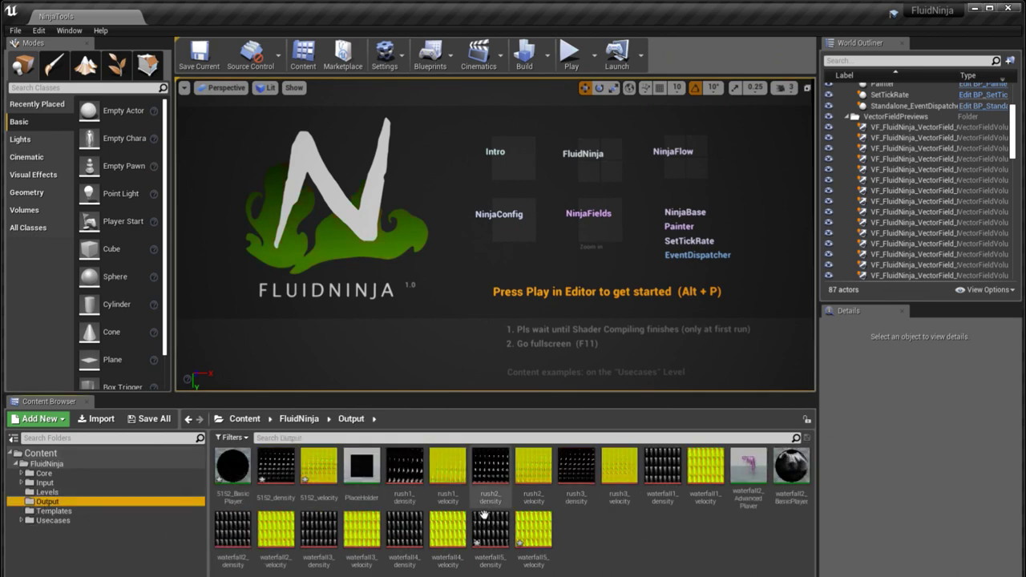
View the 5152_density atlas in the texture editor, then go back to the NinjaTools level
click(285, 473)
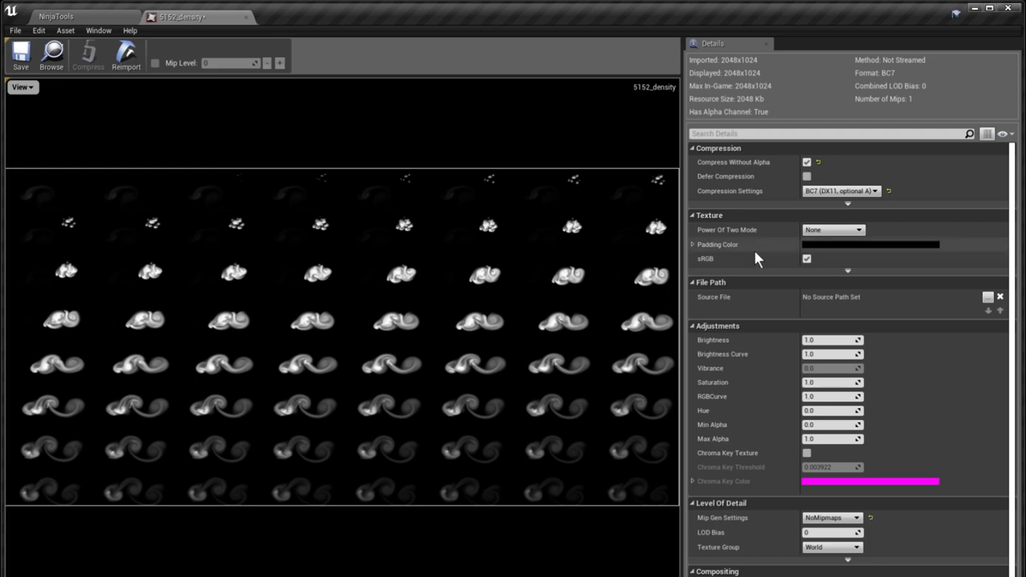
click(72, 19)
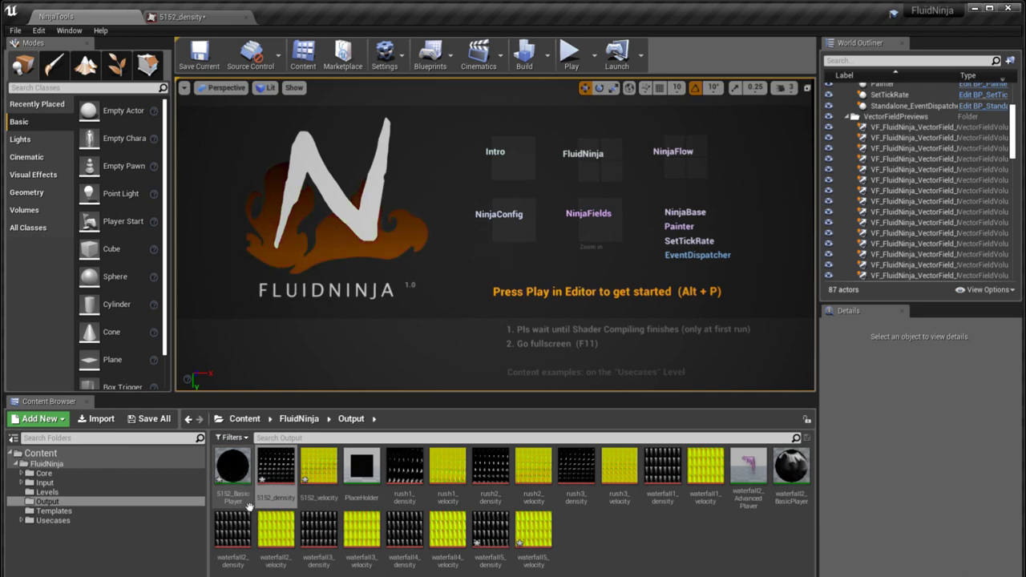
Open the 5152_BasicPlayer material and orbit its preview plane to watch the smoke play
double_click(233, 473)
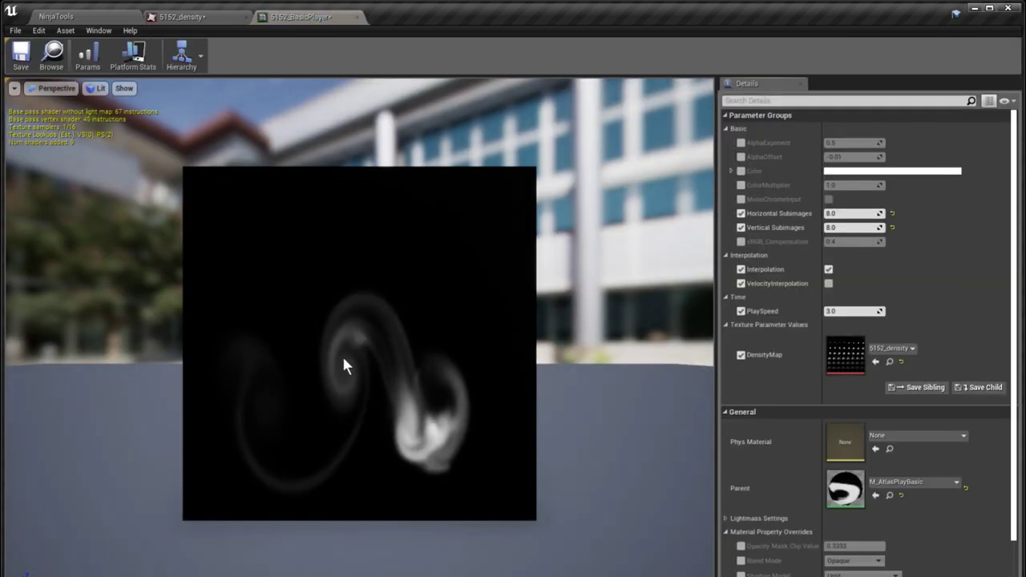
mouse_move(405, 329)
mouse_down()
mouse_move(449, 325)
mouse_move(374, 327)
mouse_move(373, 147)
mouse_up()
scroll(384, 327, down, 3)
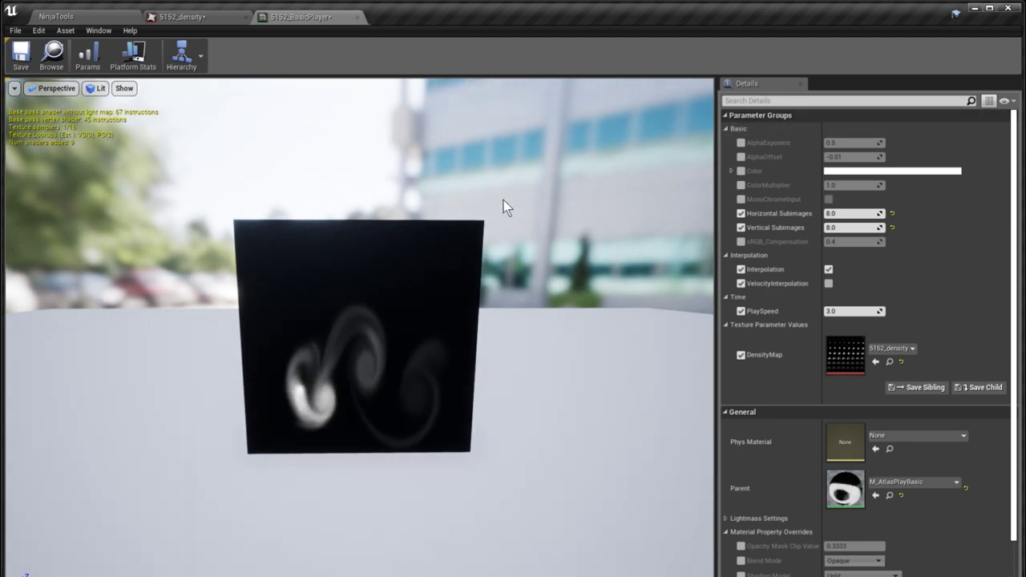
drag(276, 306, 369, 280)
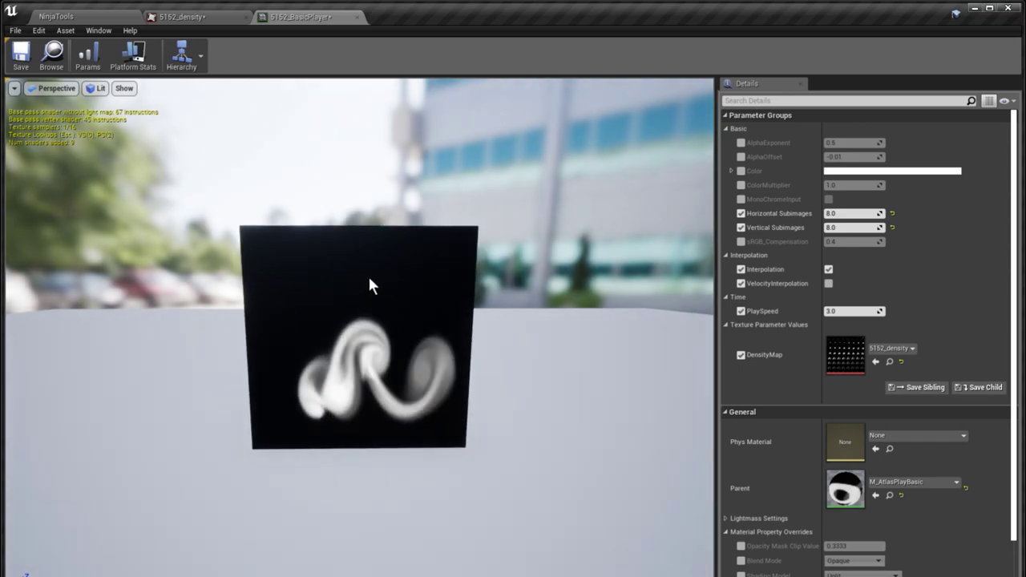